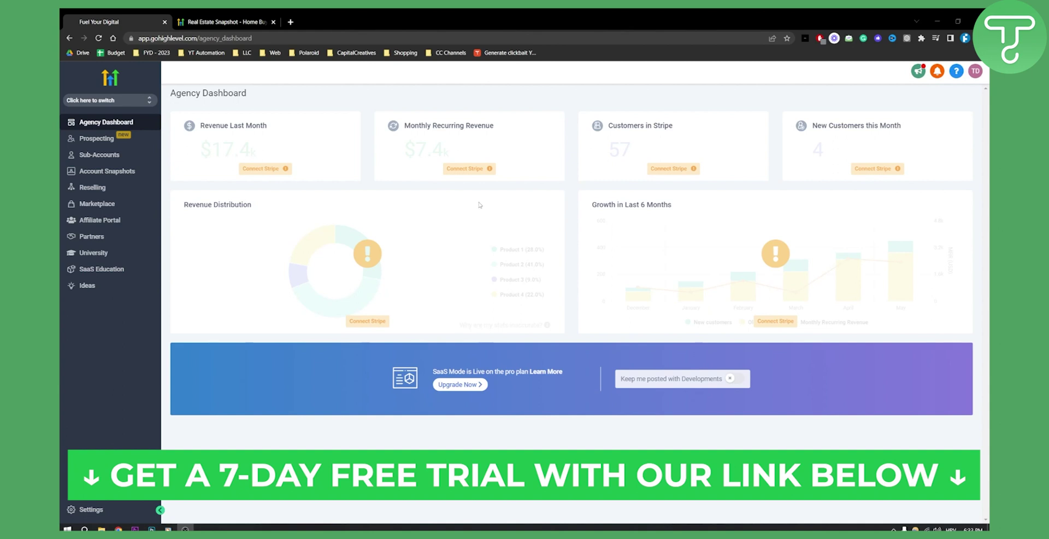
# - Bring up the Real Estate Snapshot support article and scroll through it and back to the top
pyautogui.click(227, 22)
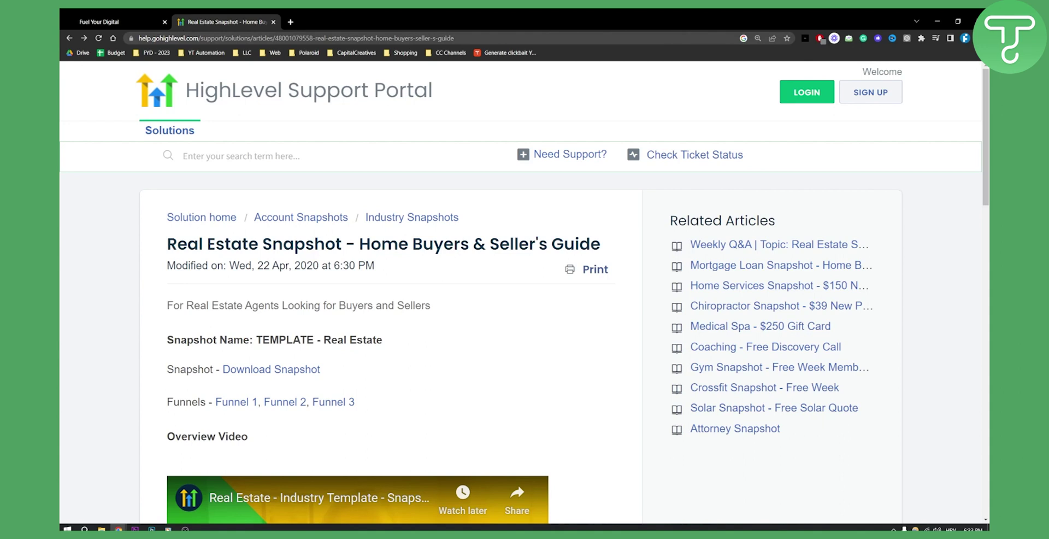
pyautogui.click(160, 39)
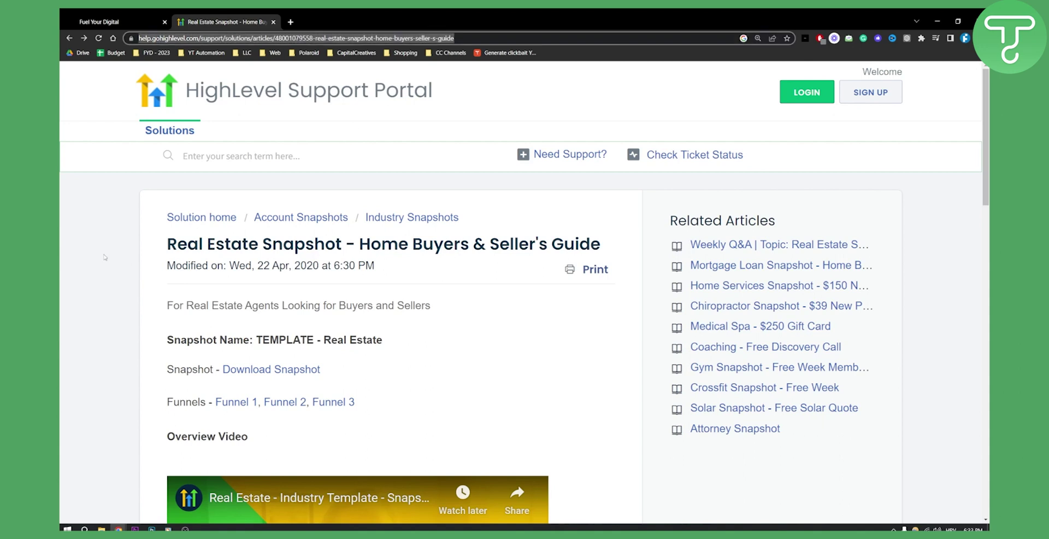
pyautogui.scroll(-1, 290, 239)
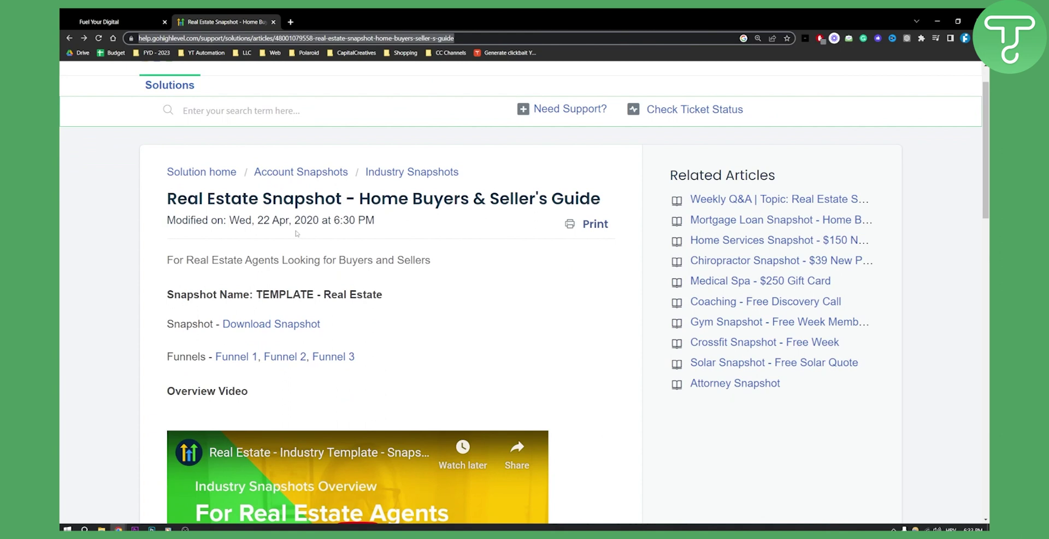
pyautogui.scroll(-8, 141, 284)
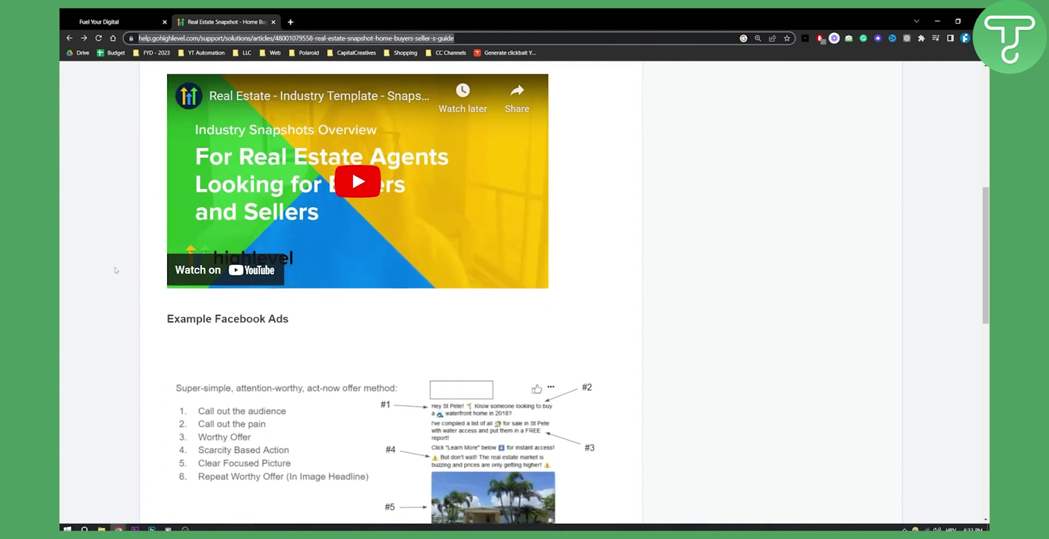
pyautogui.scroll(-7, 116, 269)
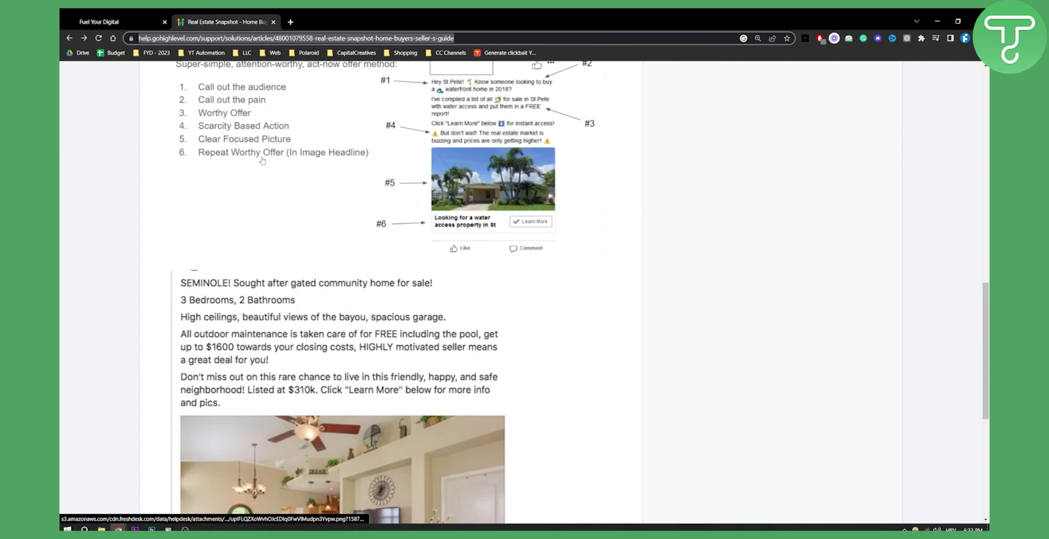
pyautogui.scroll(-7, 261, 160)
pyautogui.scroll(8, 273, 233)
pyautogui.scroll(13, 273, 233)
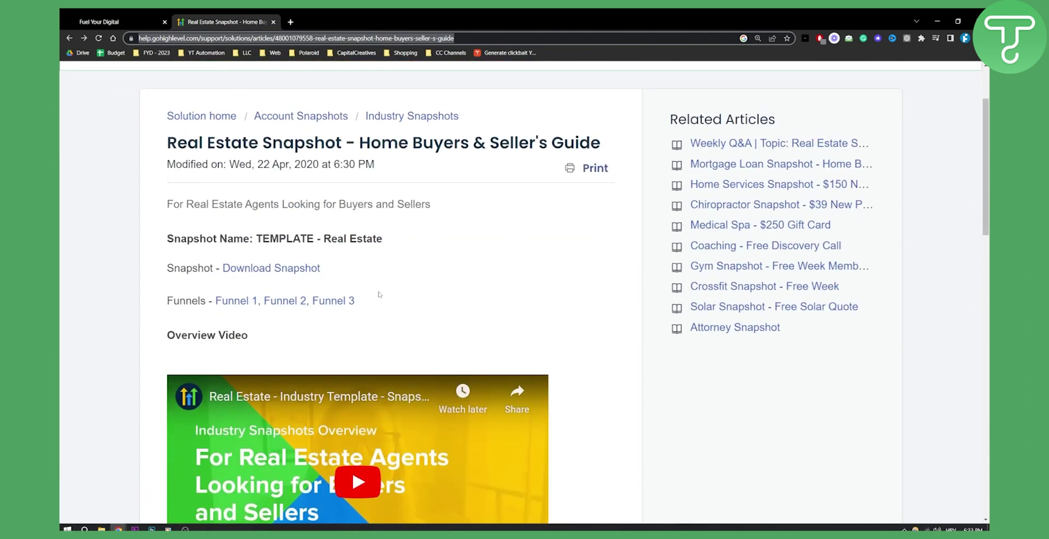
pyautogui.scroll(2, 181, 334)
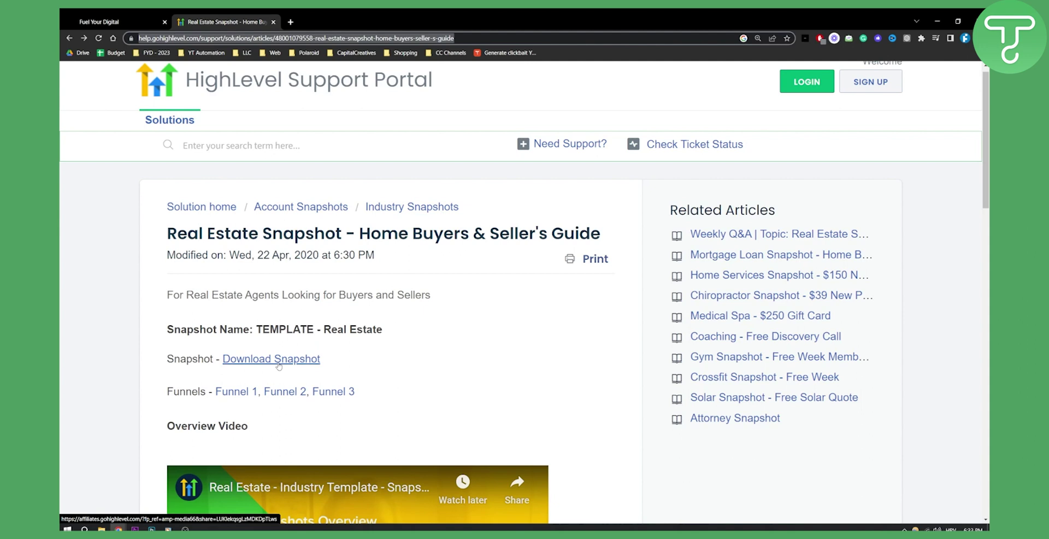
# - Import the Industry Template - Real Estate snapshot and save its name unchanged in Imported Snapshots
pyautogui.click(273, 365)
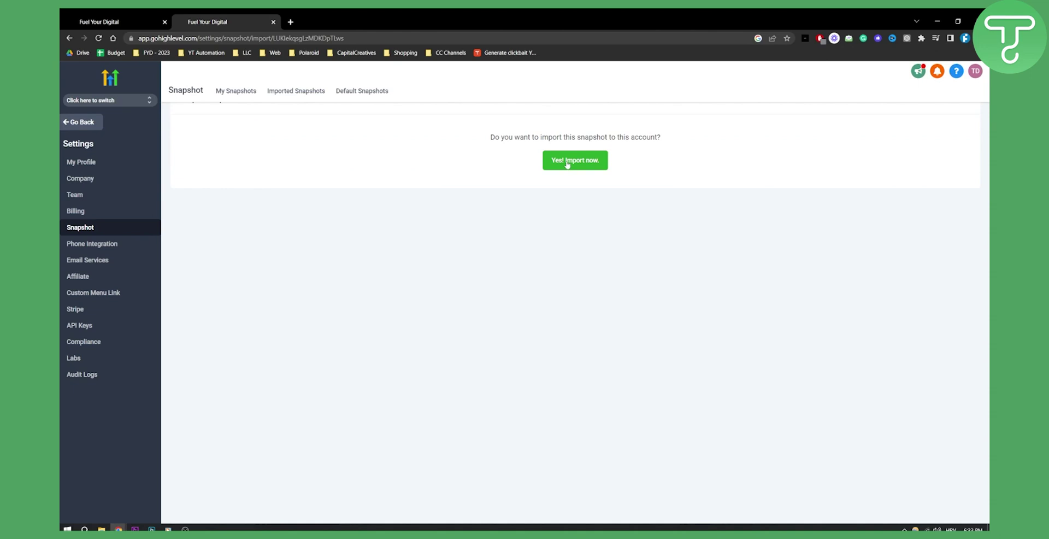
pyautogui.click(567, 163)
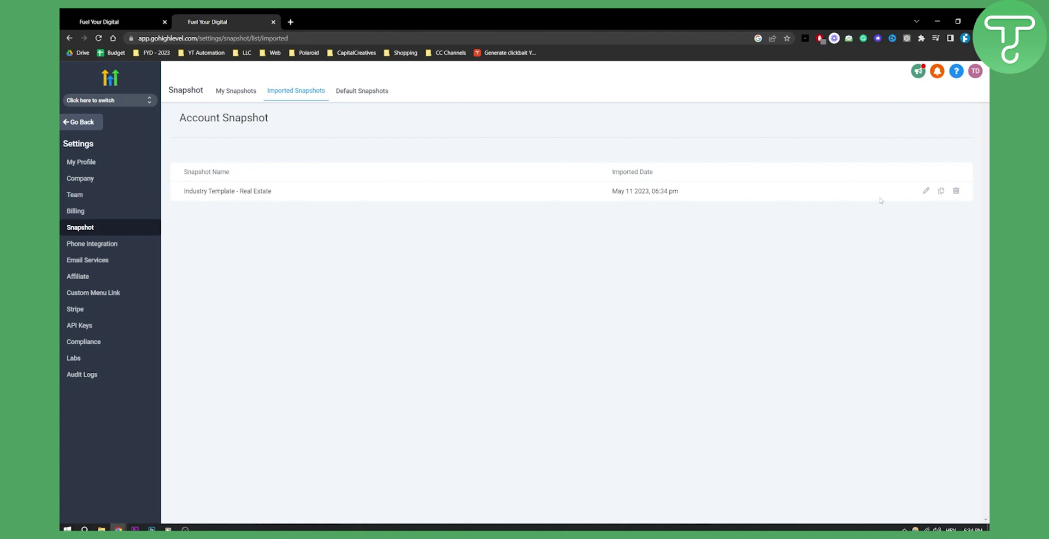
pyautogui.click(926, 193)
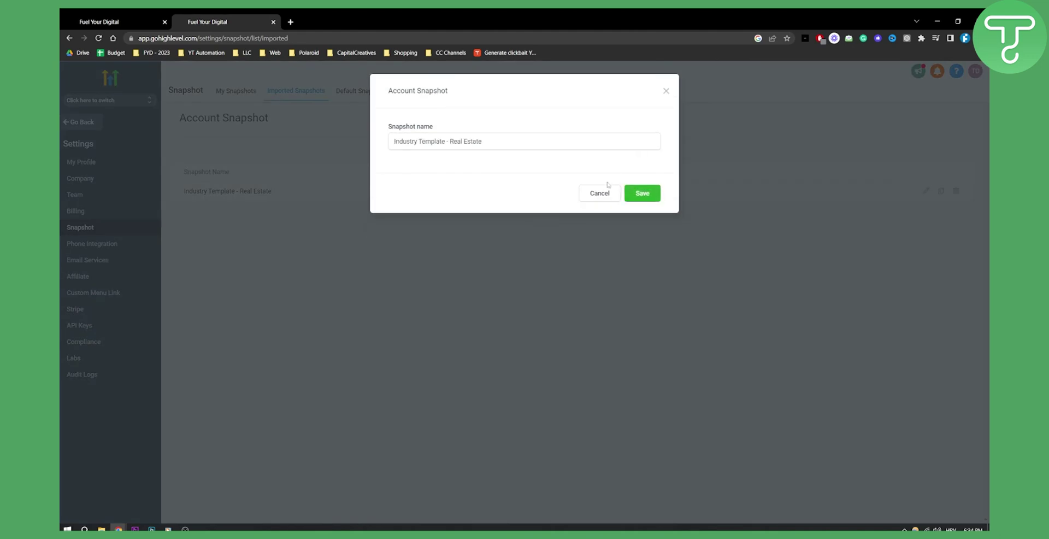
pyautogui.click(633, 196)
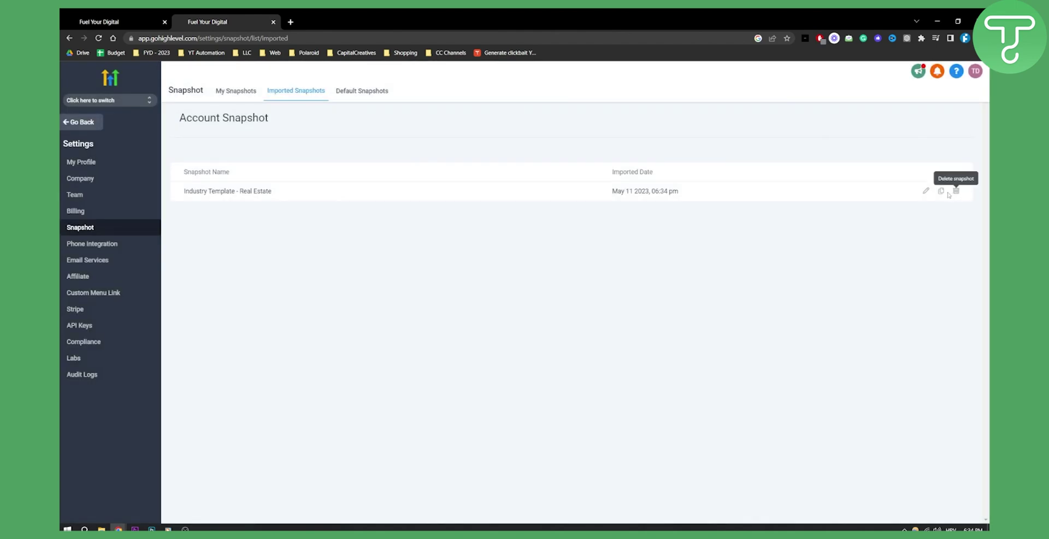
# - Check My Snapshots and the new-snapshot account list, cancel, and go back to the Agency Dashboard
pyautogui.click(236, 91)
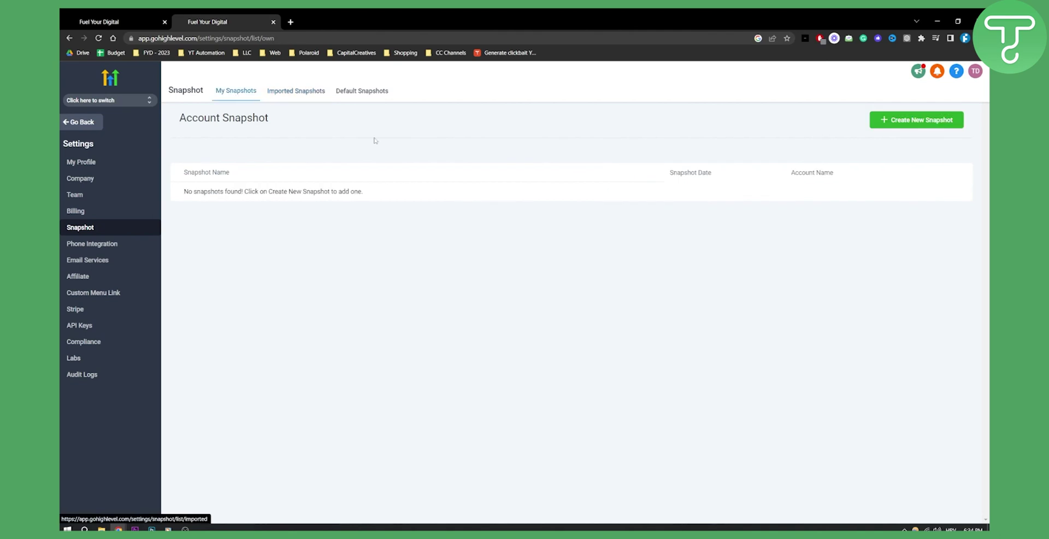
pyautogui.click(887, 127)
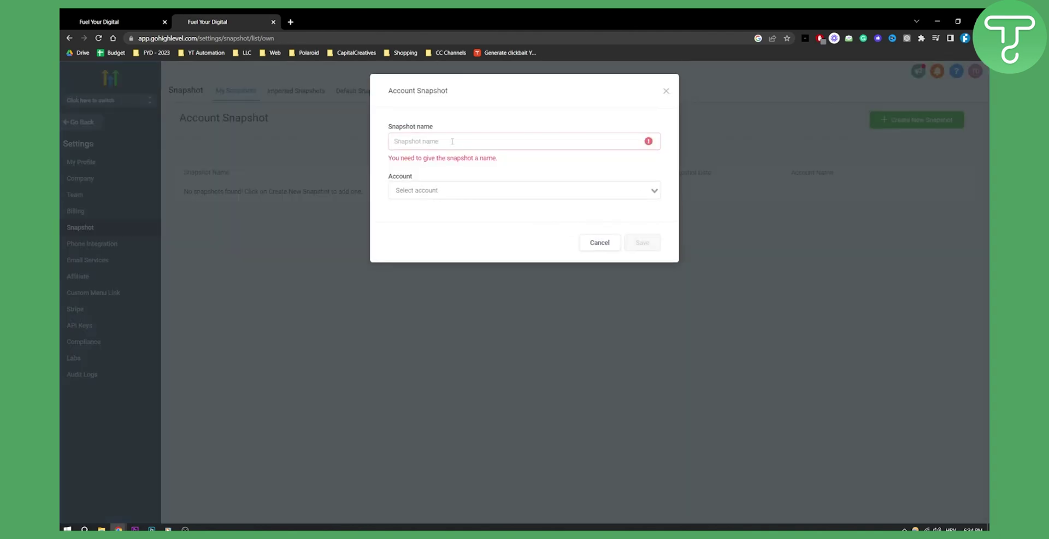
pyautogui.click(467, 191)
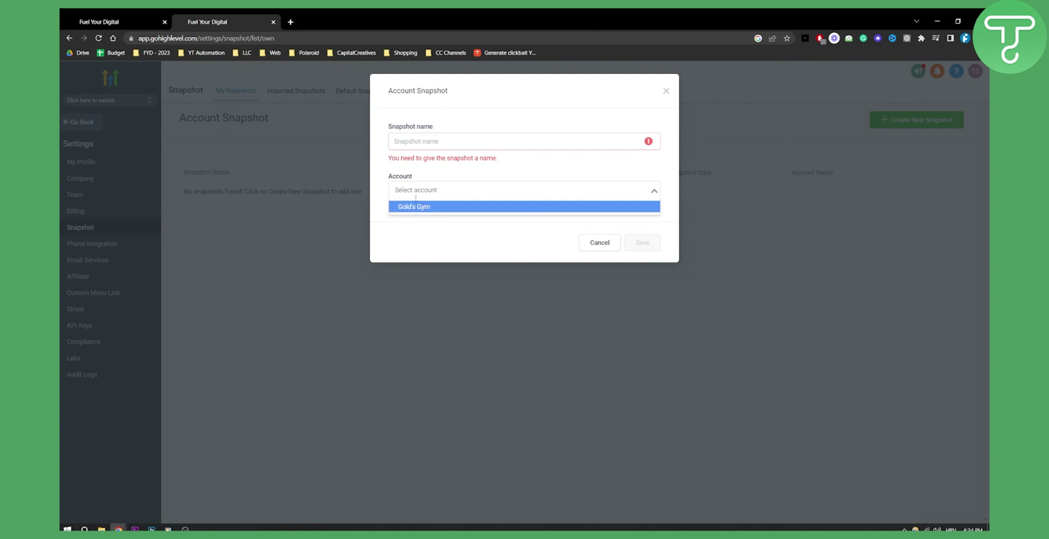
pyautogui.click(418, 288)
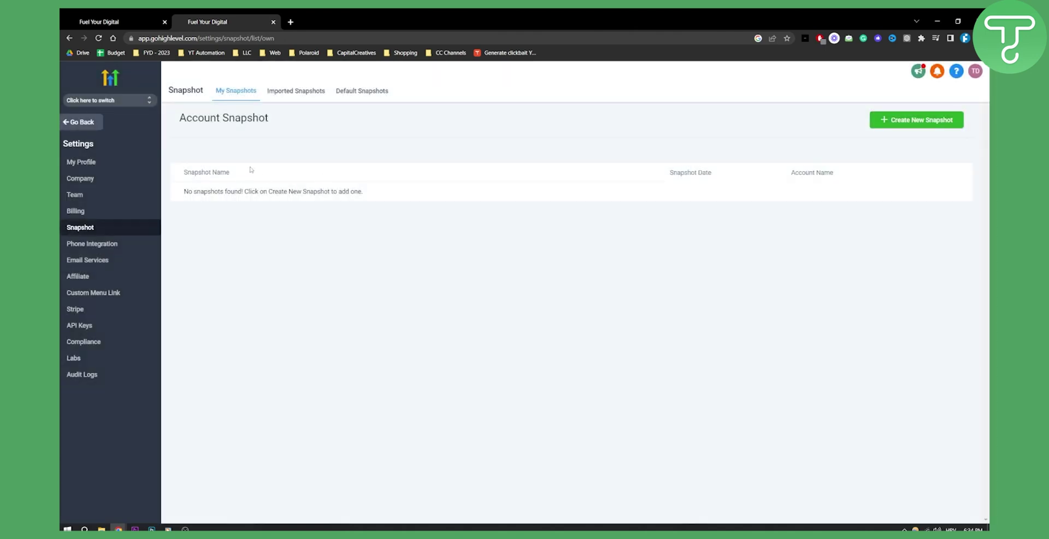
pyautogui.click(88, 123)
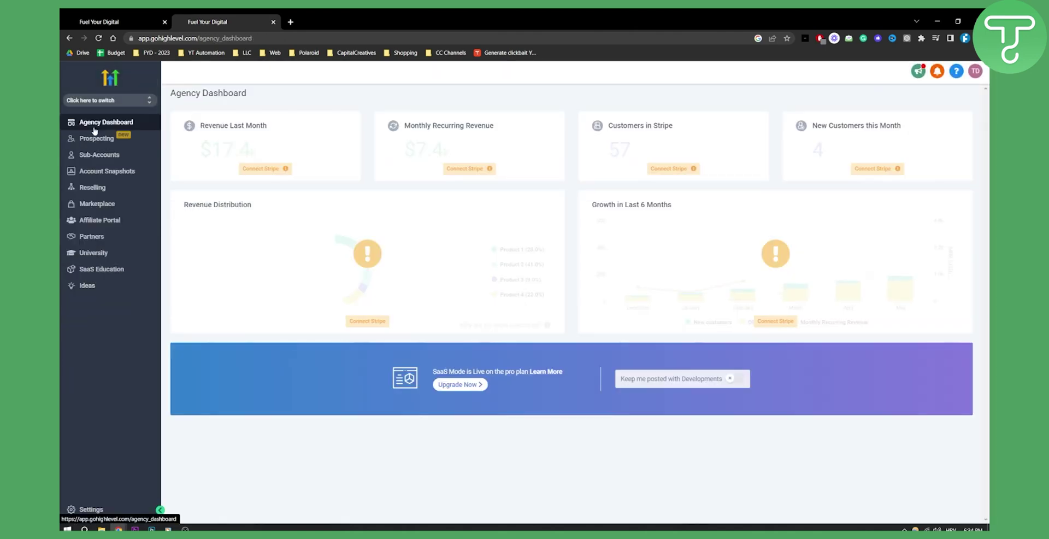
# - Start a new sub-account based on the imported Industry Template - Real Estate snapshot
pyautogui.click(99, 157)
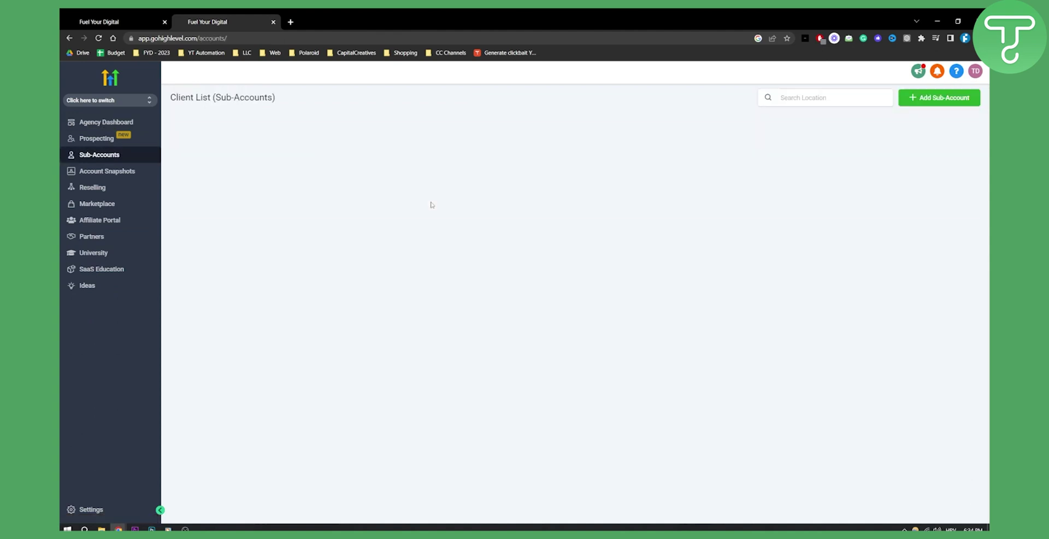
pyautogui.click(939, 97)
pyautogui.moveTo(610, 190)
pyautogui.moveTo(268, 180)
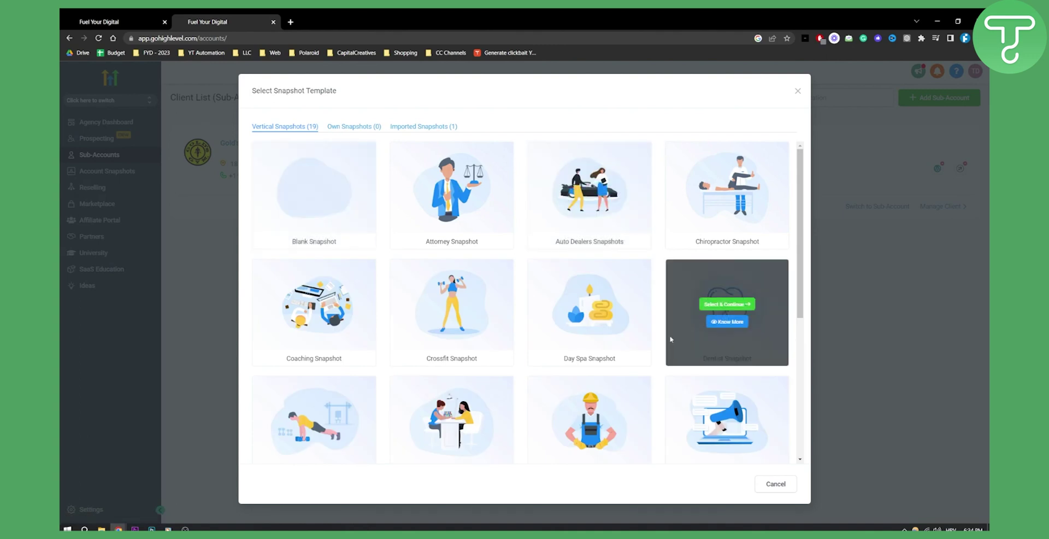
pyautogui.click(425, 128)
pyautogui.moveTo(330, 160)
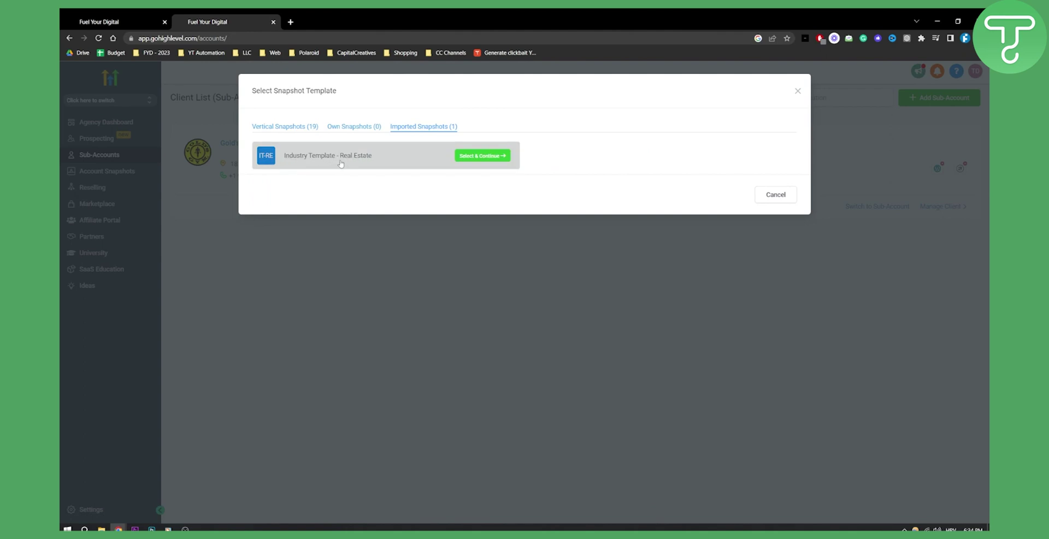
pyautogui.click(476, 157)
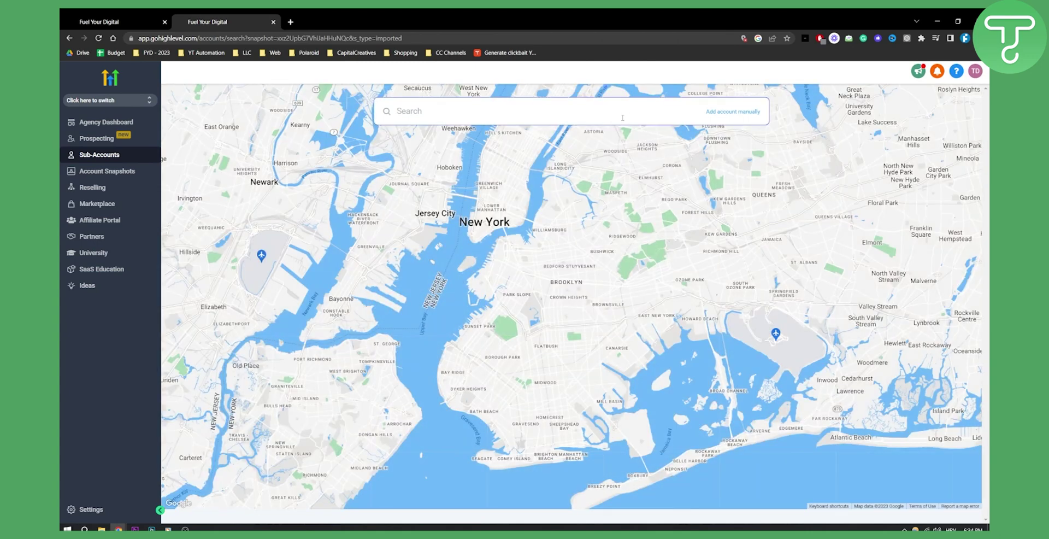
# - Search 'real estate' and pick the Real Estate business in Brooklyn, NY, USA
pyautogui.write('real esat')
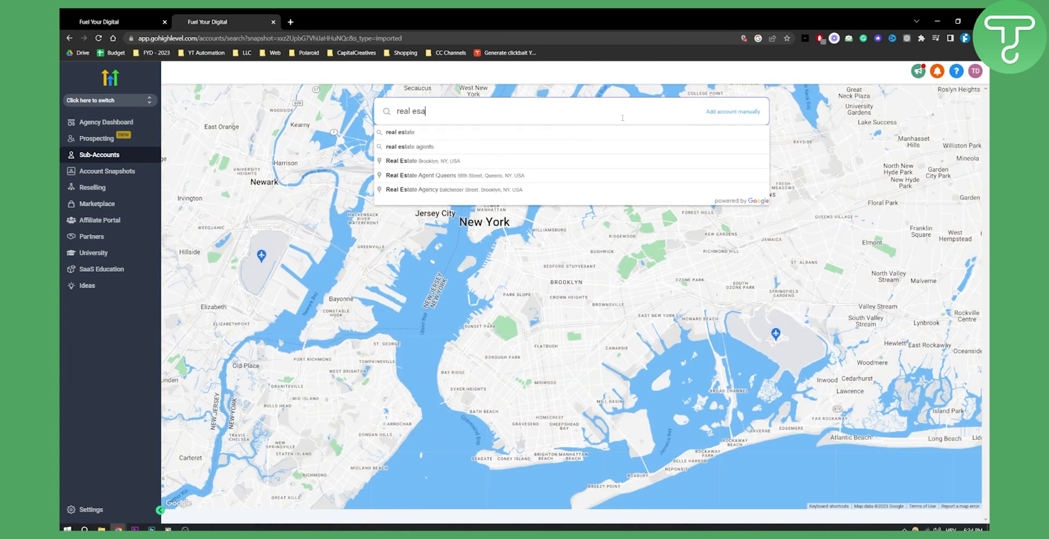
pyautogui.press('BackSpace')
pyautogui.press('BackSpace')
pyautogui.write('tate')
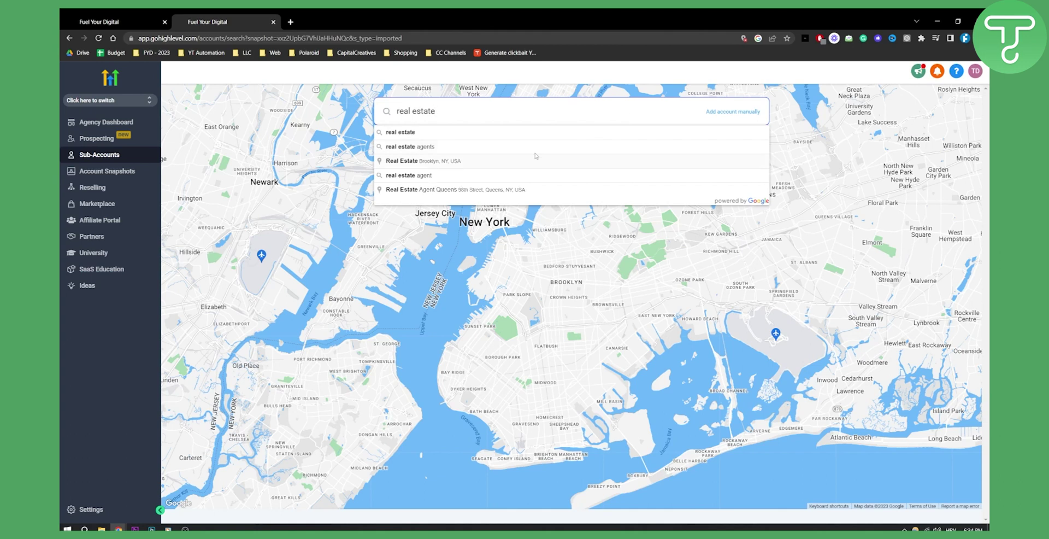
pyautogui.click(488, 162)
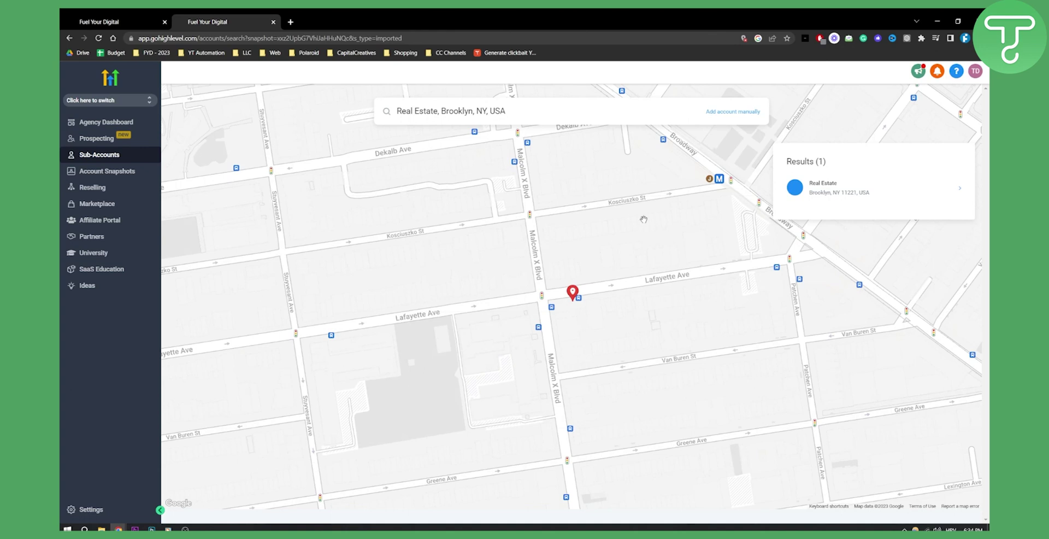
# - Open the Real Estate account form and enter the owner's first name, last name and e-mail
pyautogui.click(860, 194)
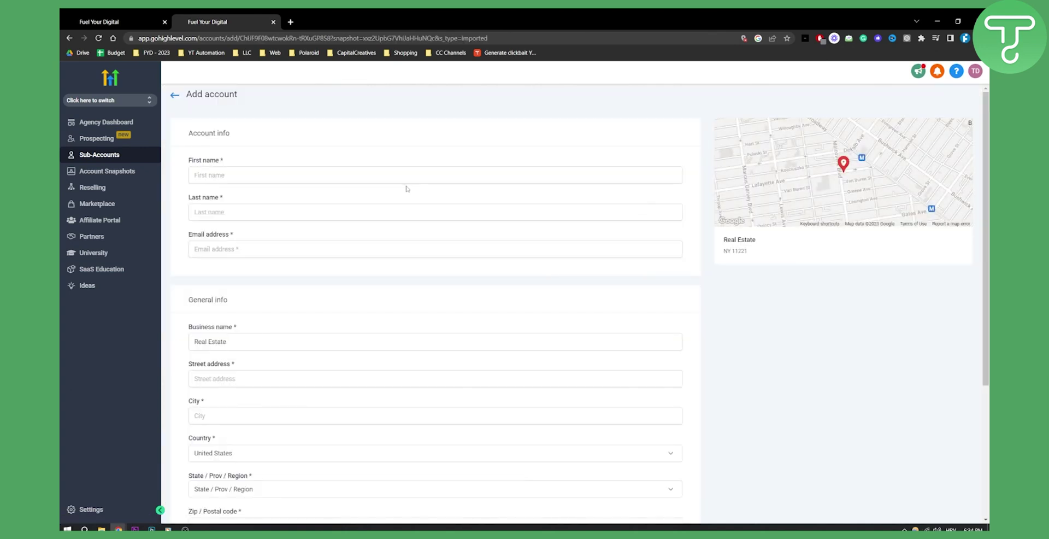
pyautogui.scroll(-4, 279, 308)
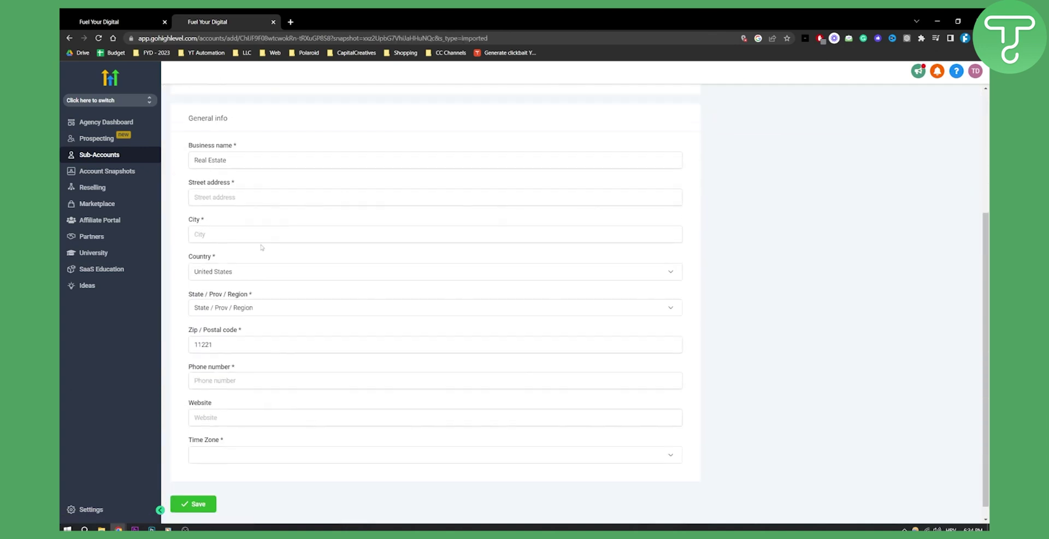
pyautogui.scroll(4, 312, 304)
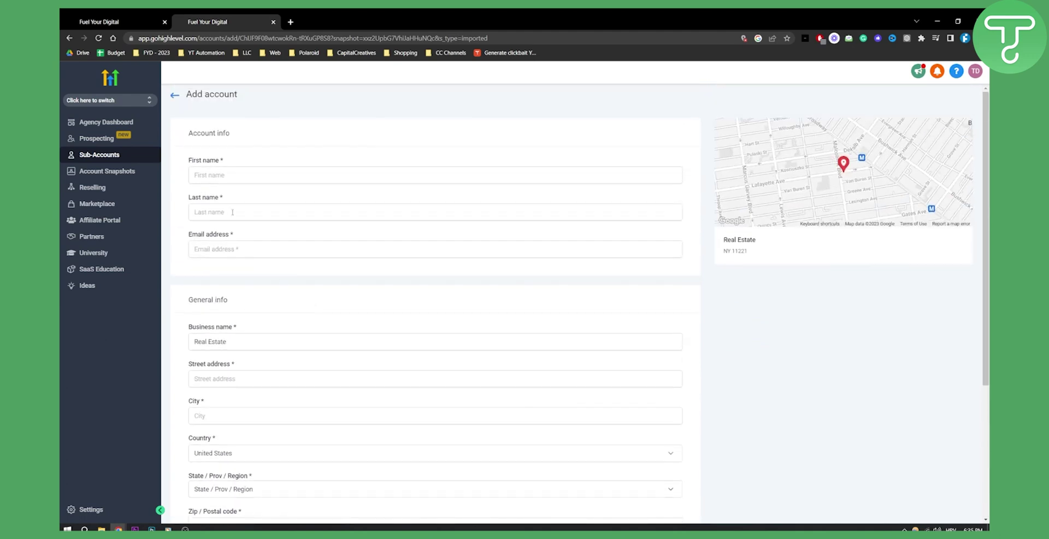
pyautogui.click(208, 175)
pyautogui.write('John')
pyautogui.press('Tab')
pyautogui.write('Smith')
pyautogui.press('Tab')
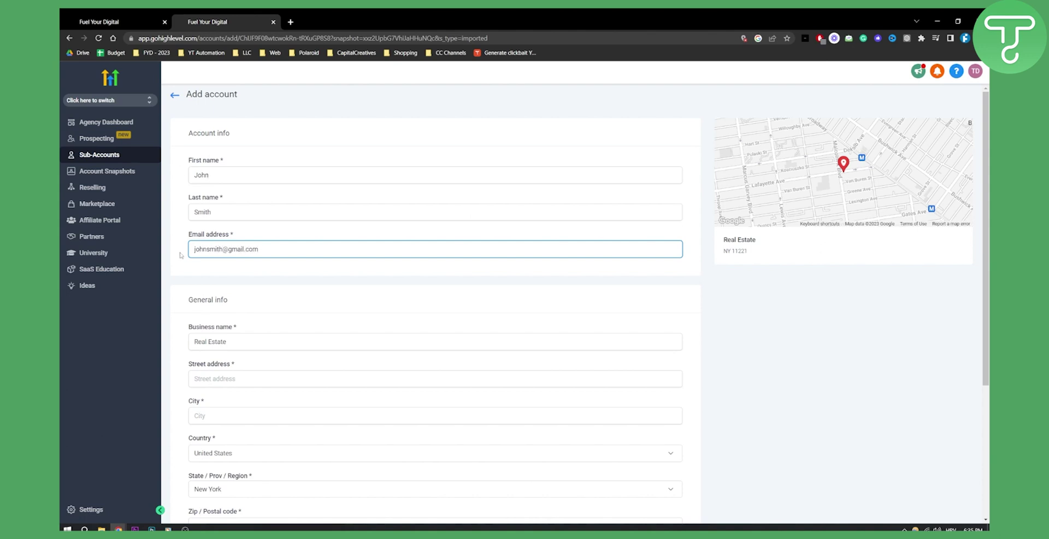
# - Fill in the business street address and city, correcting a typo in the street
pyautogui.scroll(-2, 222, 300)
pyautogui.click(228, 287)
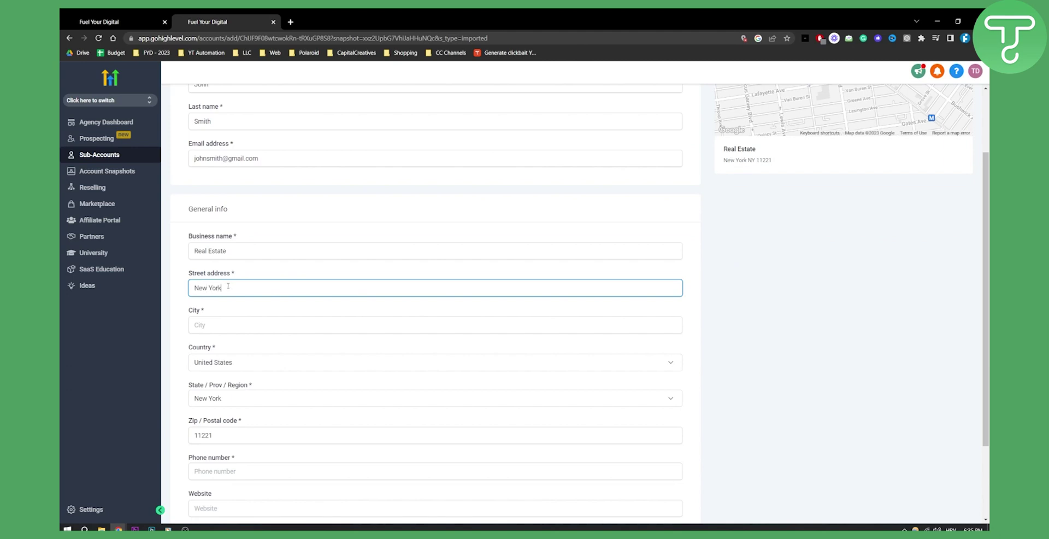
pyautogui.press('Left')
pyautogui.press('Left')
pyautogui.write('t')
pyautogui.click(231, 326)
pyautogui.write('New York')
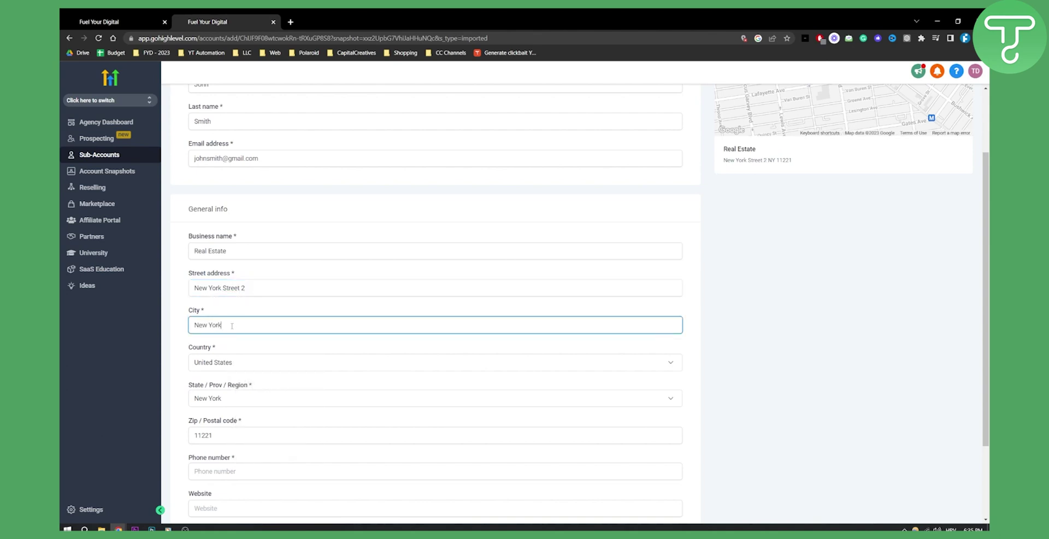
# - Enter the business phone number, fixing its wrong leading digits
pyautogui.scroll(-2, 235, 328)
pyautogui.click(232, 367)
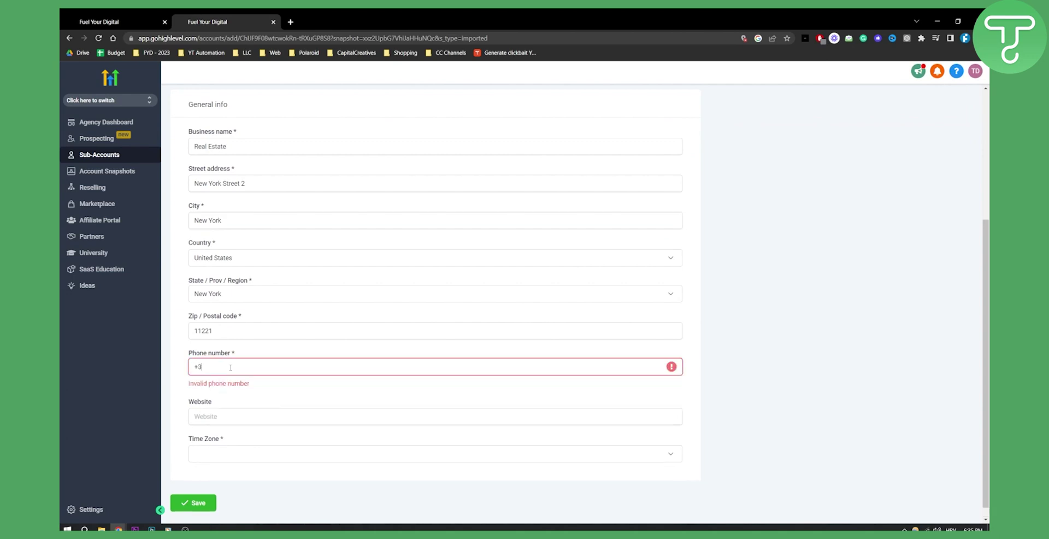
pyautogui.press('Home')
pyautogui.press('Delete')
pyautogui.press('Delete')
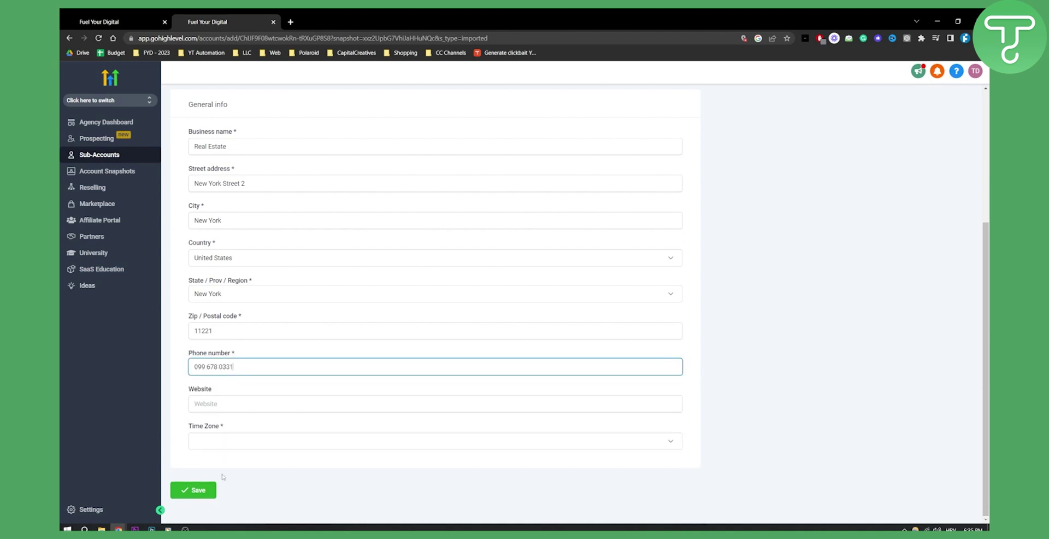
# - Set the time zone to GMT-07:00 America/Los_Angeles and save the sub-account
pyautogui.click(216, 442)
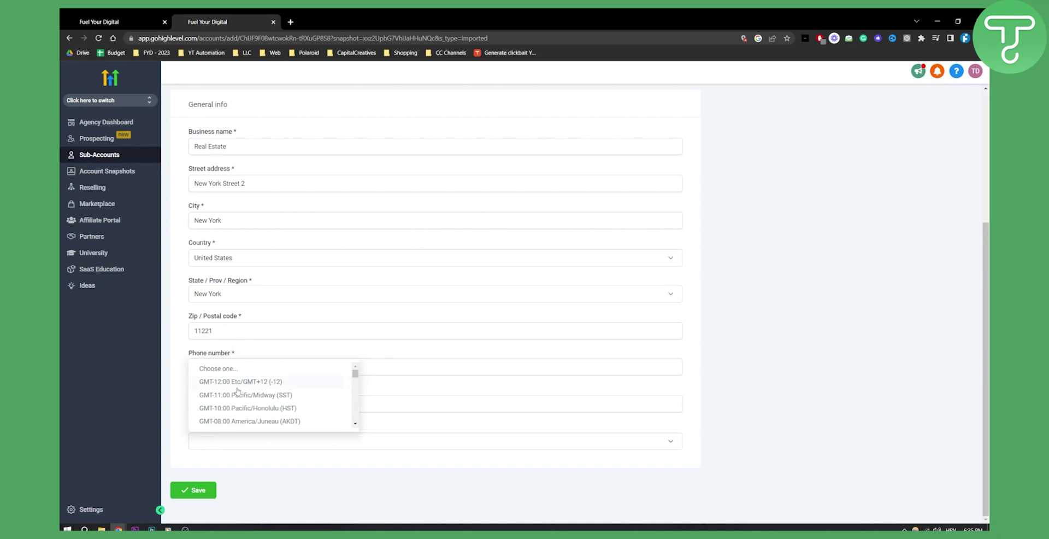
pyautogui.scroll(-1, 244, 404)
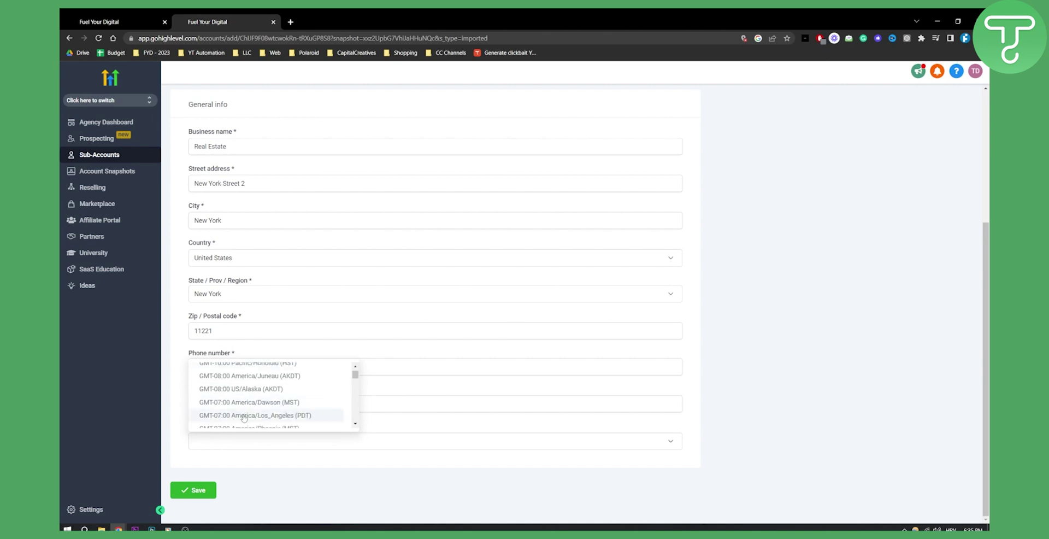
pyautogui.click(244, 416)
pyautogui.click(194, 490)
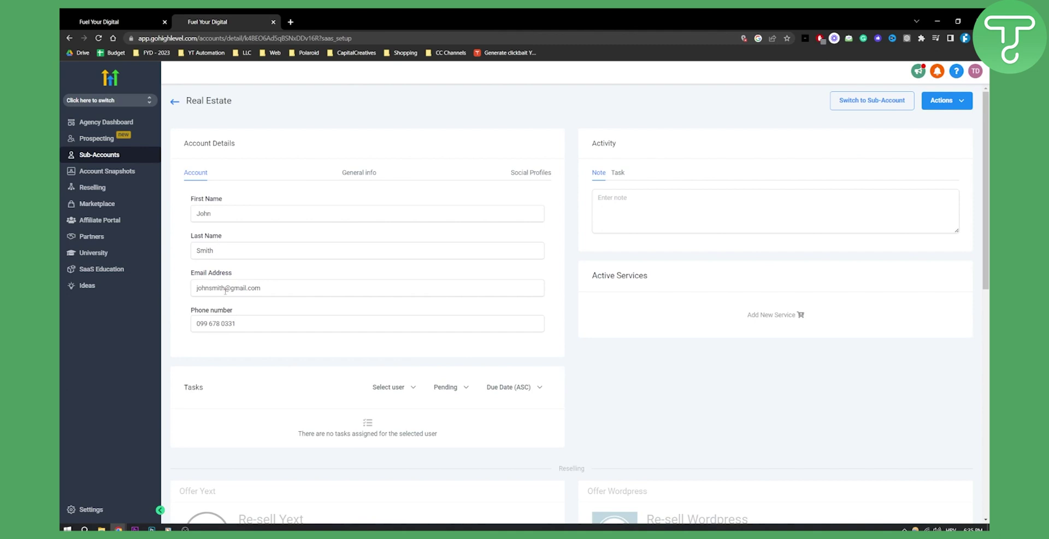
# - Review the General info and Social Profiles tabs, then switch into the Real Estate sub-account
pyautogui.click(358, 171)
pyautogui.click(524, 173)
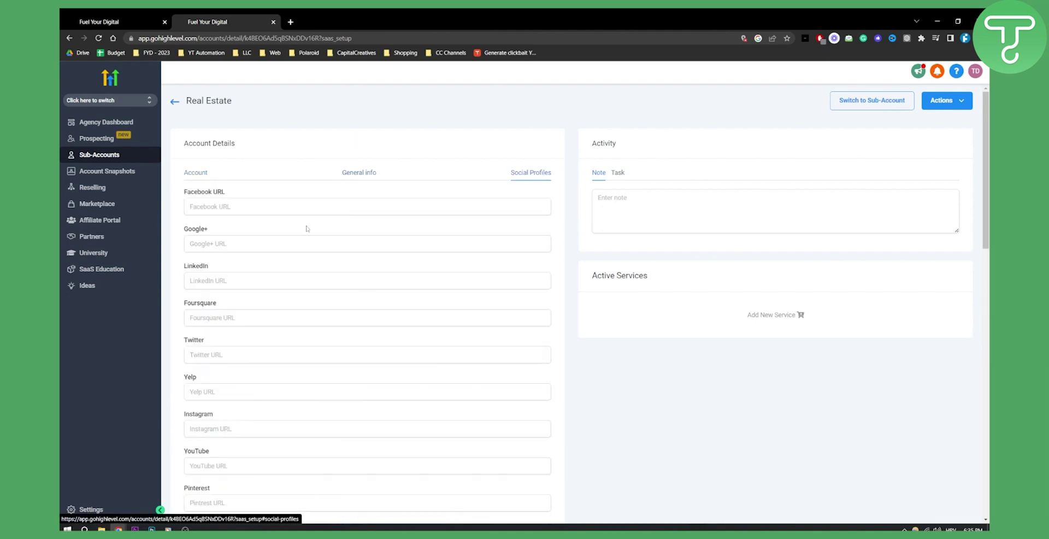
pyautogui.scroll(-1, 276, 320)
pyautogui.scroll(-4, 276, 320)
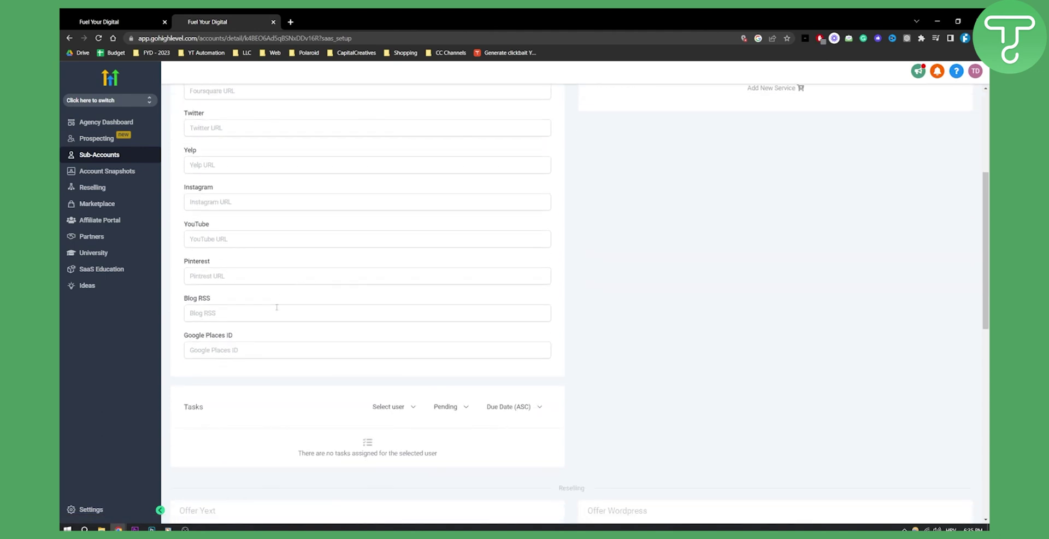
pyautogui.scroll(5, 276, 306)
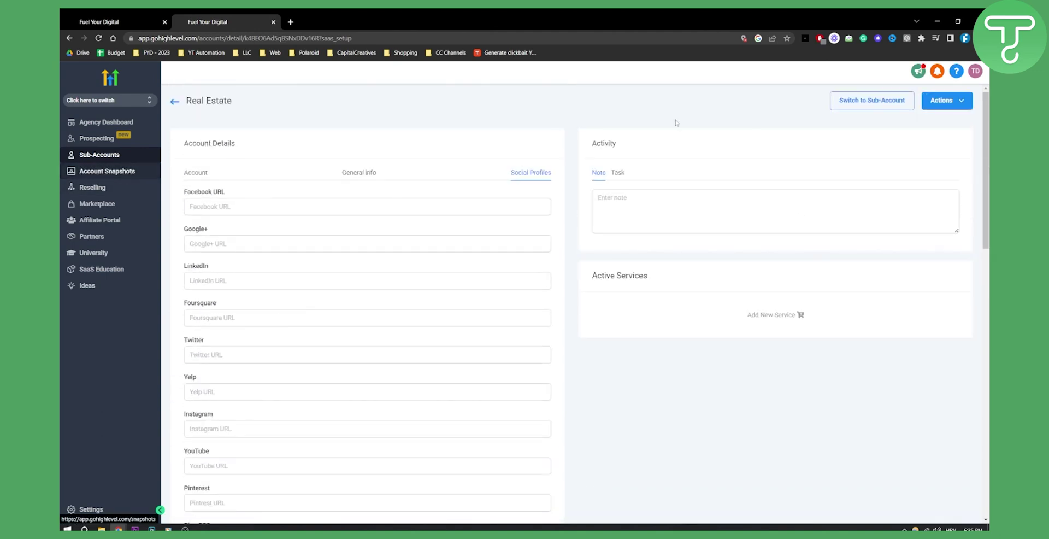
pyautogui.click(861, 106)
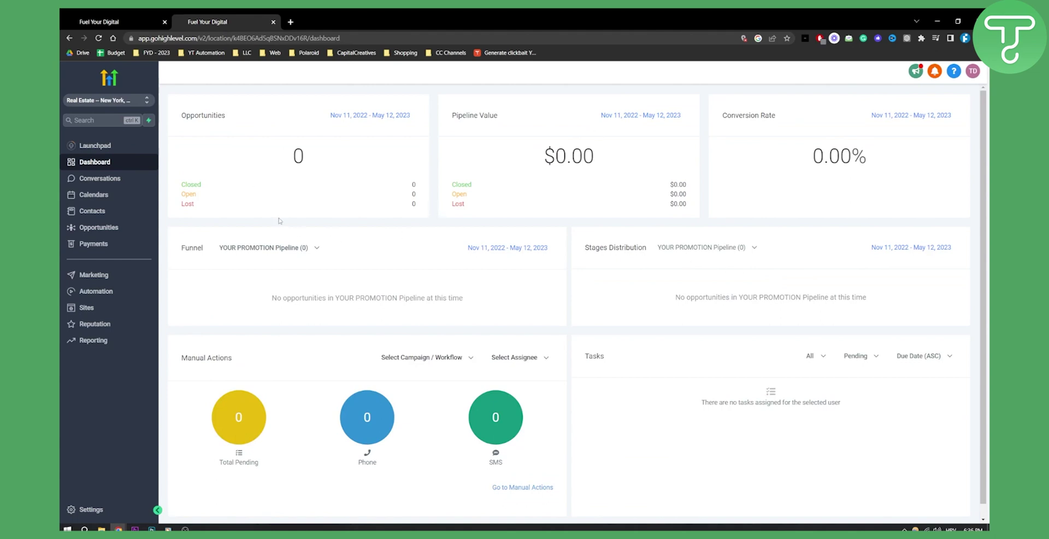
# - Visit the sub-account's Conversations, Calendars, Contacts and Payments invoices pages in turn
pyautogui.click(98, 180)
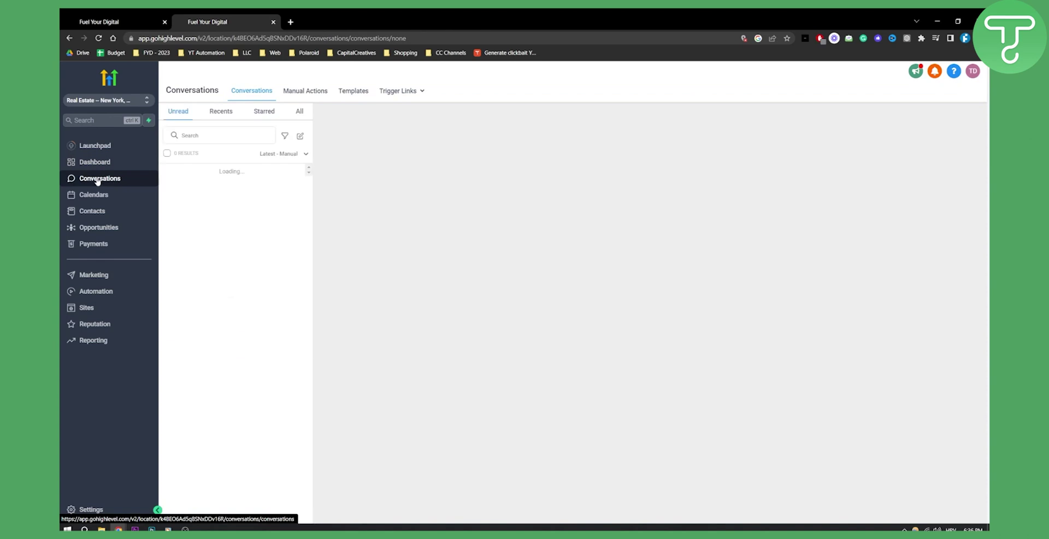
pyautogui.click(100, 200)
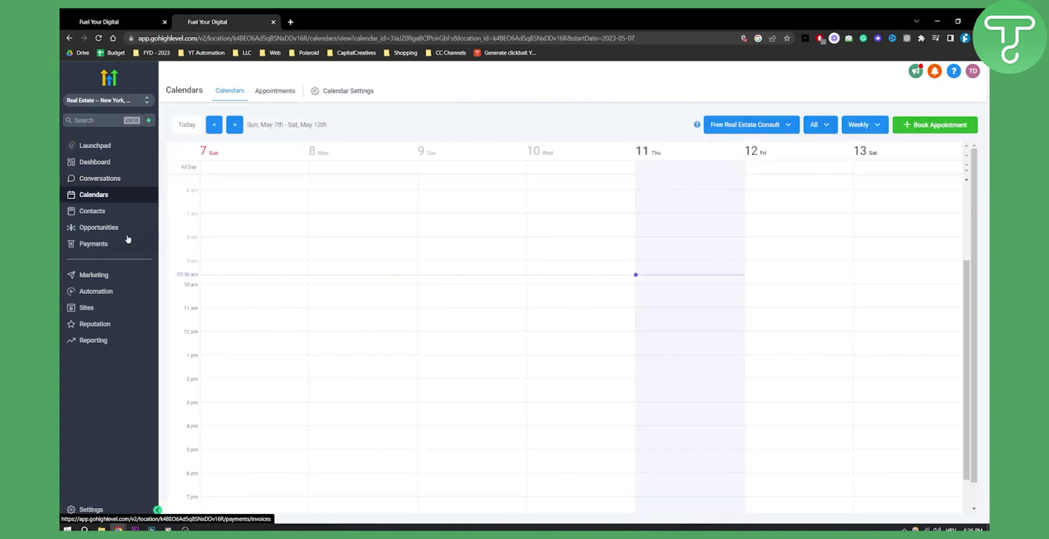
pyautogui.click(102, 212)
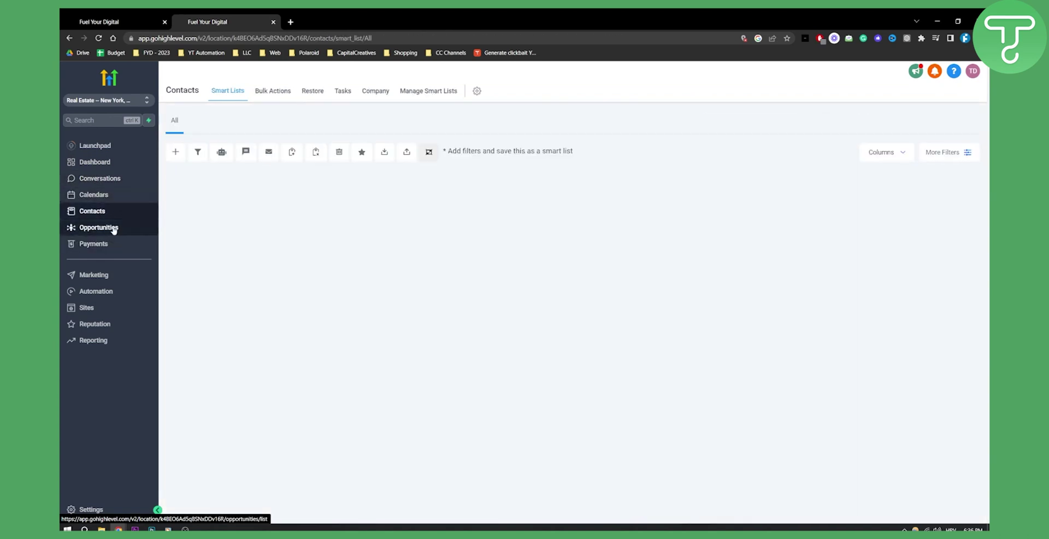
pyautogui.click(102, 246)
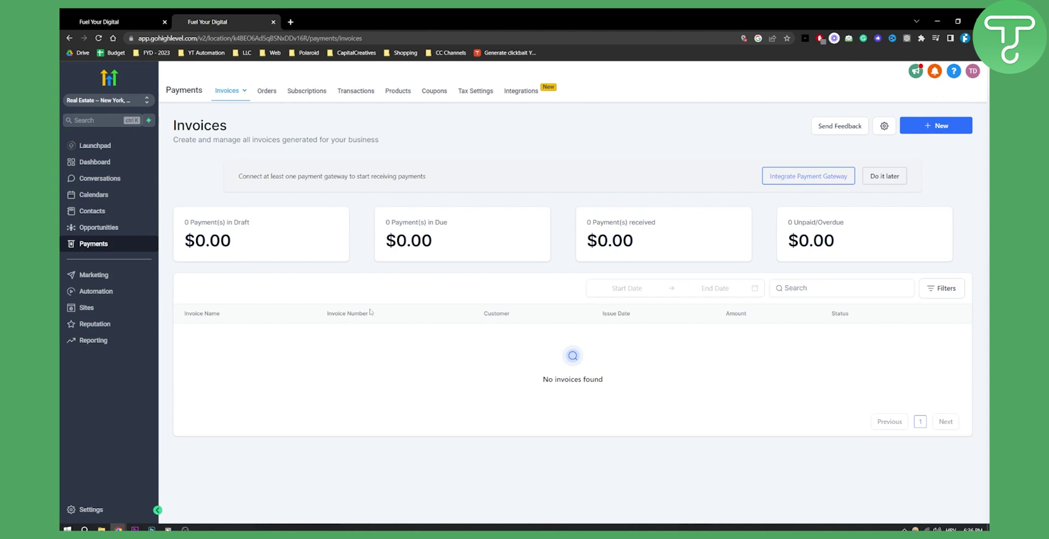
# - Browse Marketing's social planner and Templates, the Sites funnels, then the Reputation overview
pyautogui.click(130, 279)
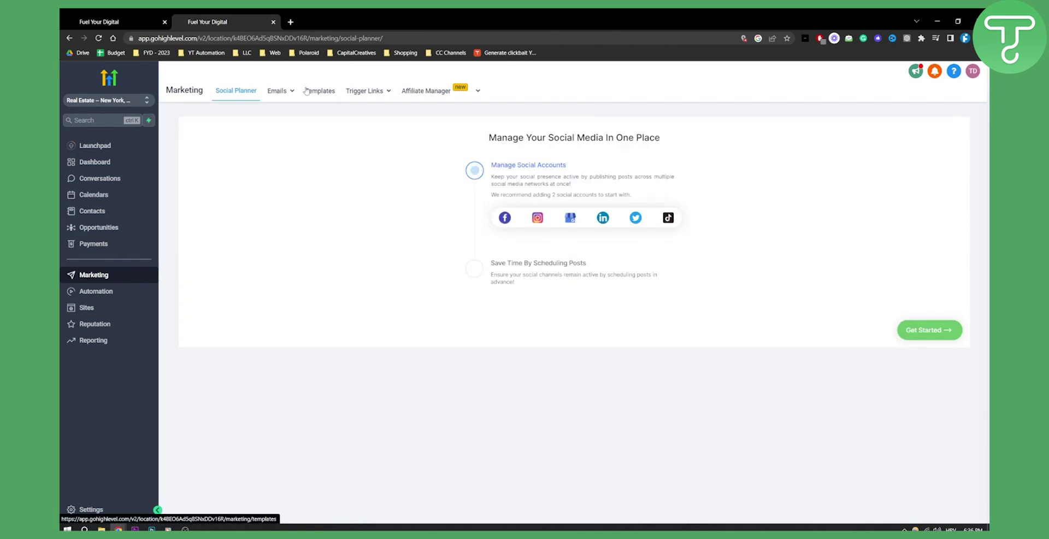
pyautogui.click(314, 92)
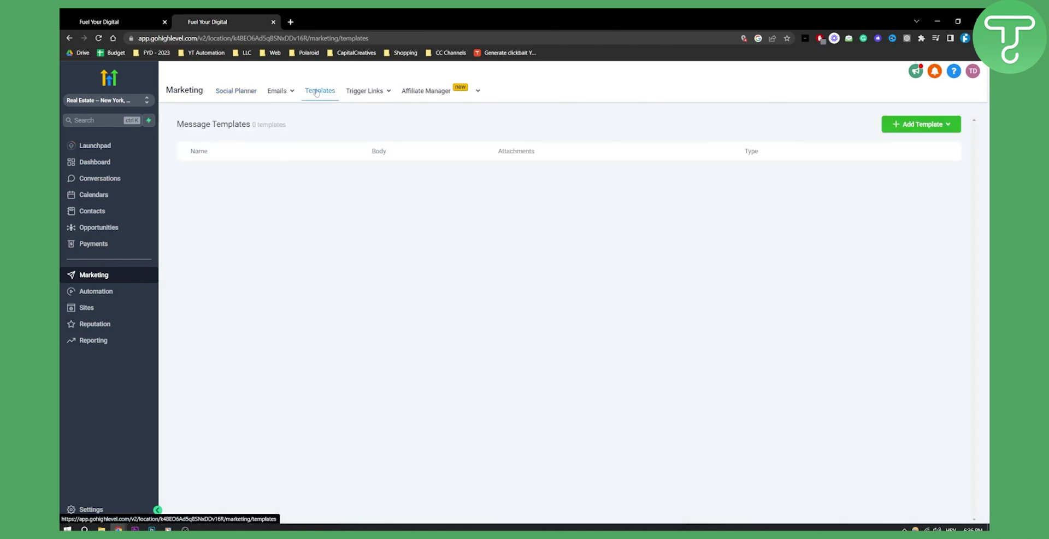
pyautogui.click(104, 309)
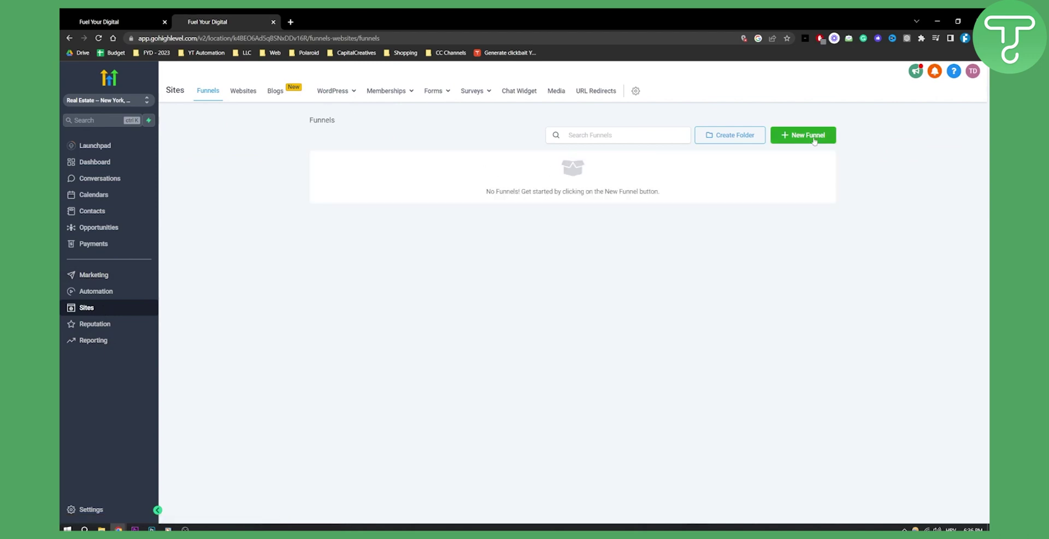
pyautogui.click(95, 324)
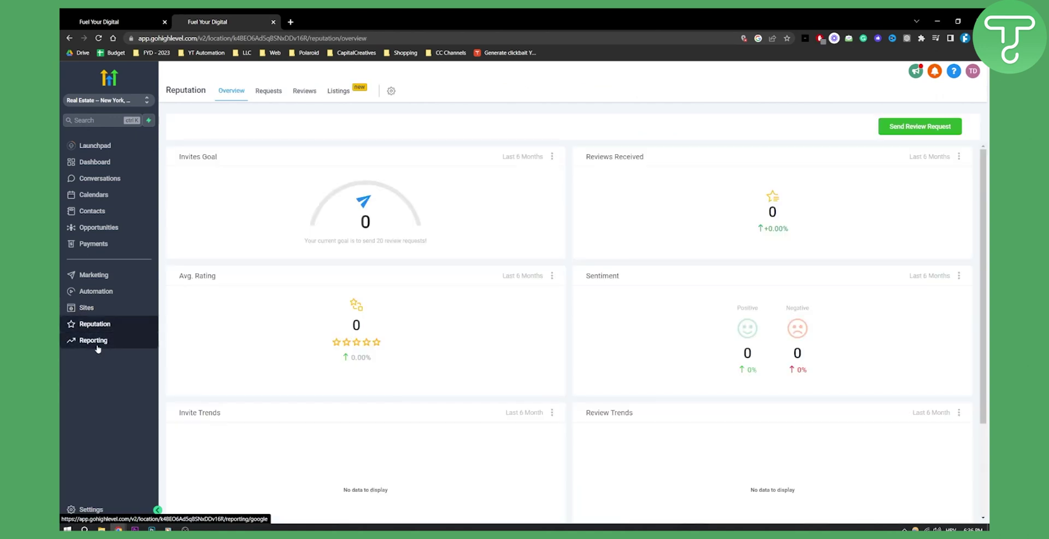